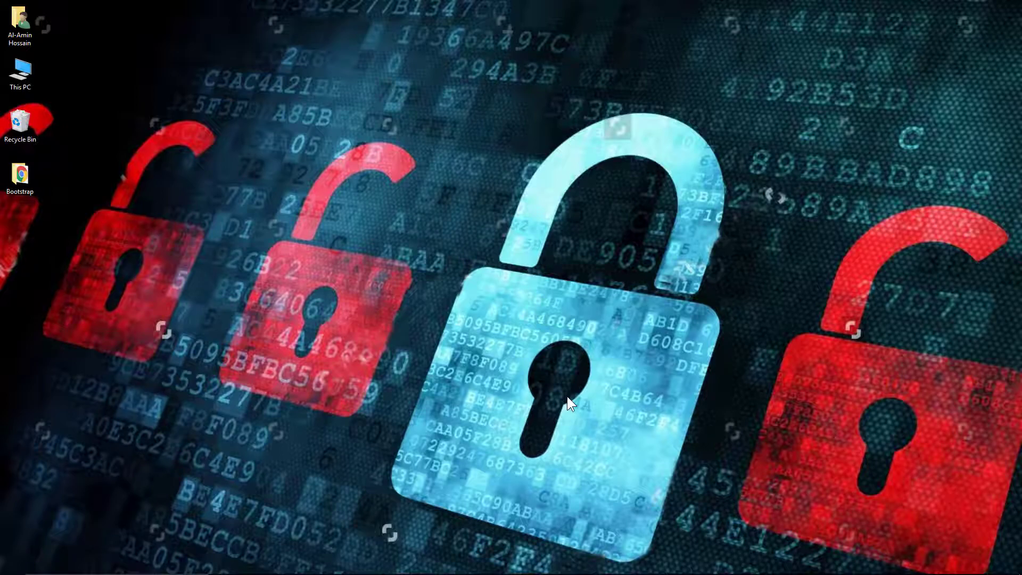
Step: Copy the Bootstrap CDN stylesheet and script tags from the Bootstrap 4 alpha site
key(Return)
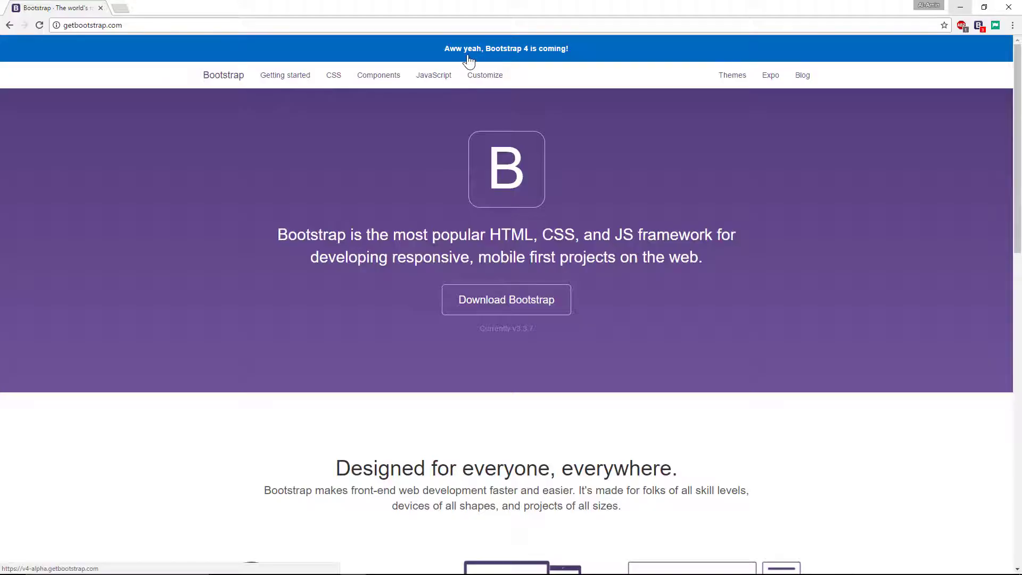
click(520, 55)
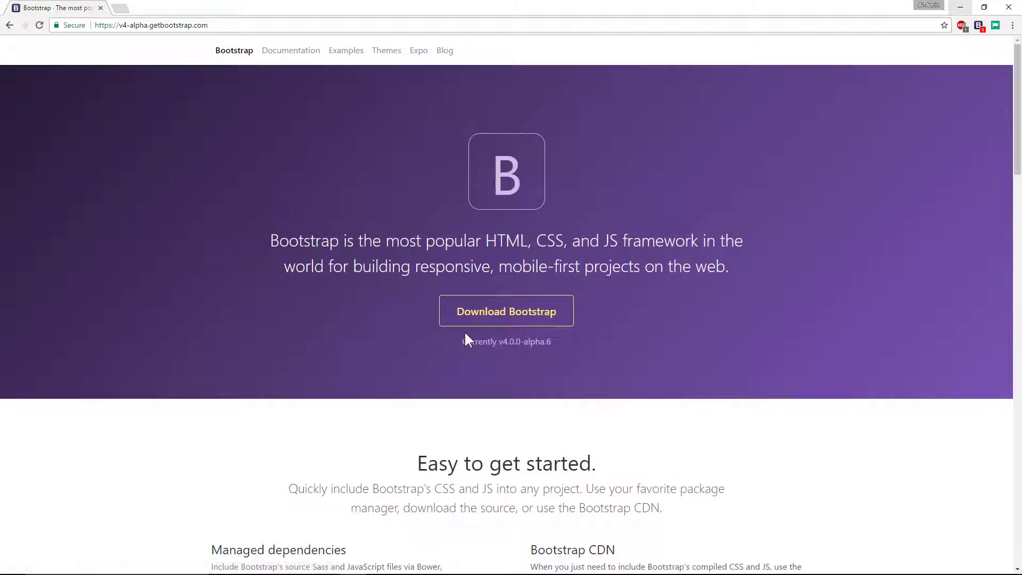
scroll(583, 345, down, 3)
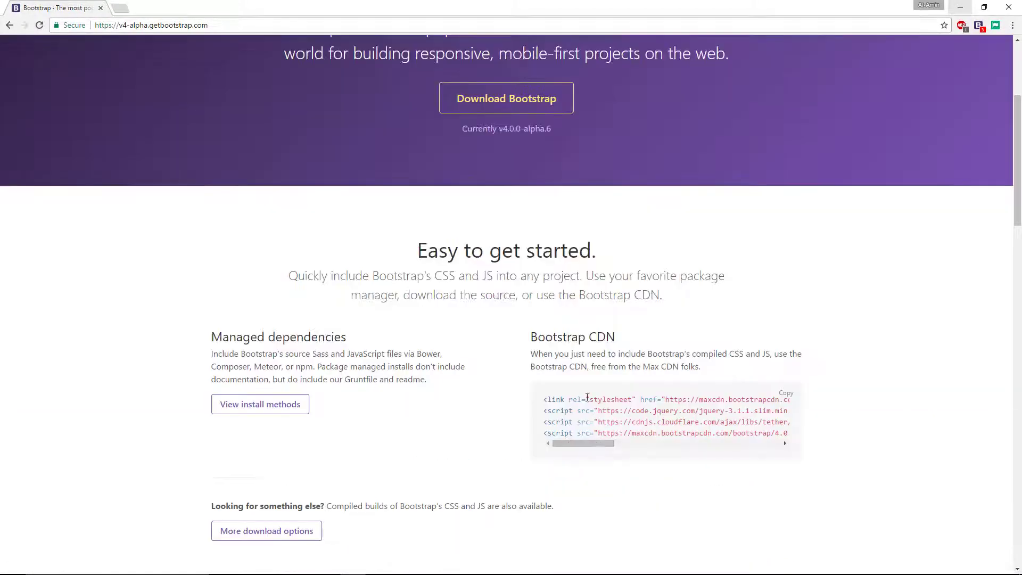
drag(531, 337, 631, 341)
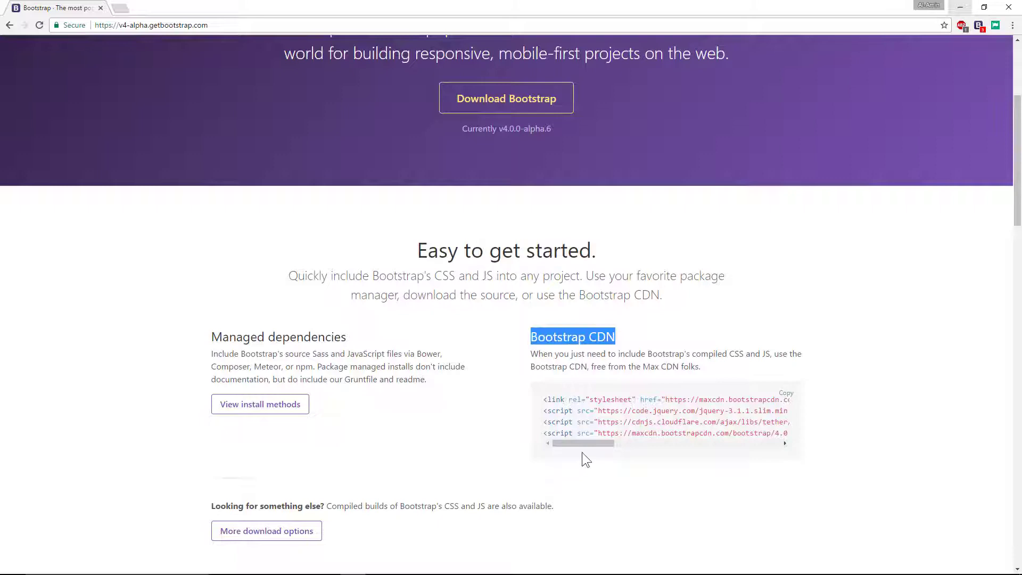
mouse_move(573, 444)
mouse_down()
mouse_move(744, 443)
mouse_move(556, 443)
mouse_up()
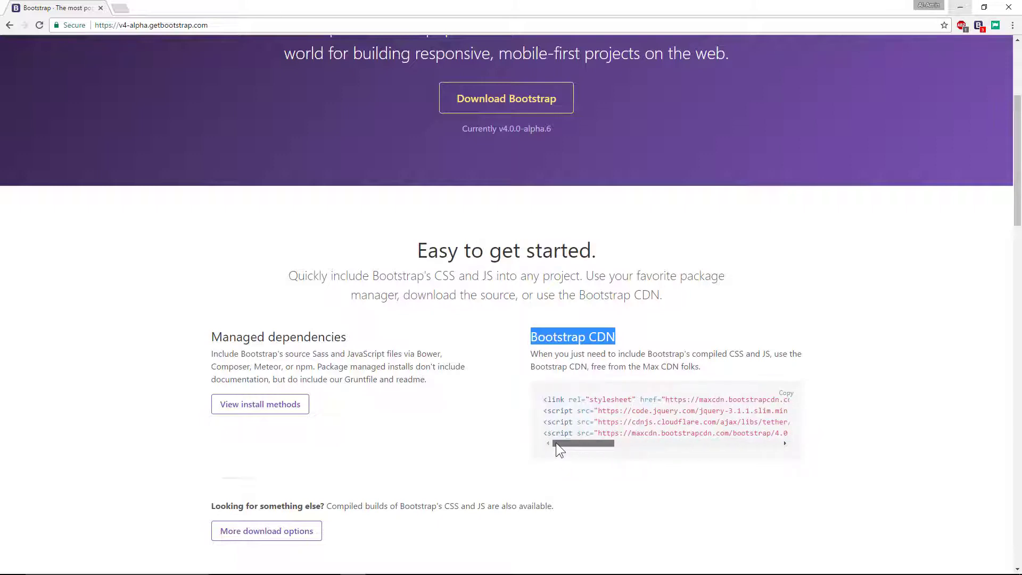
click(786, 397)
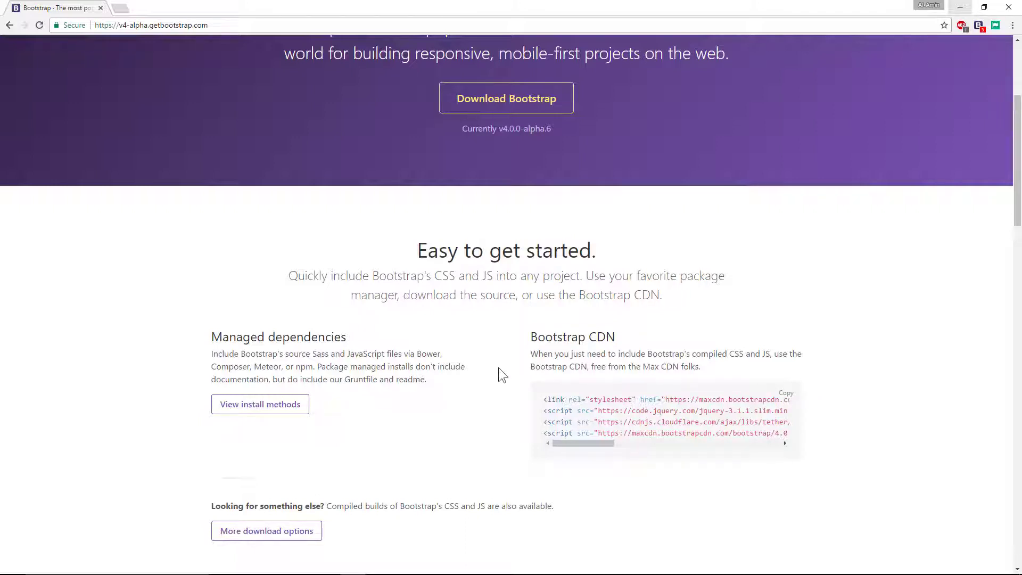
scroll(498, 368, up, 2)
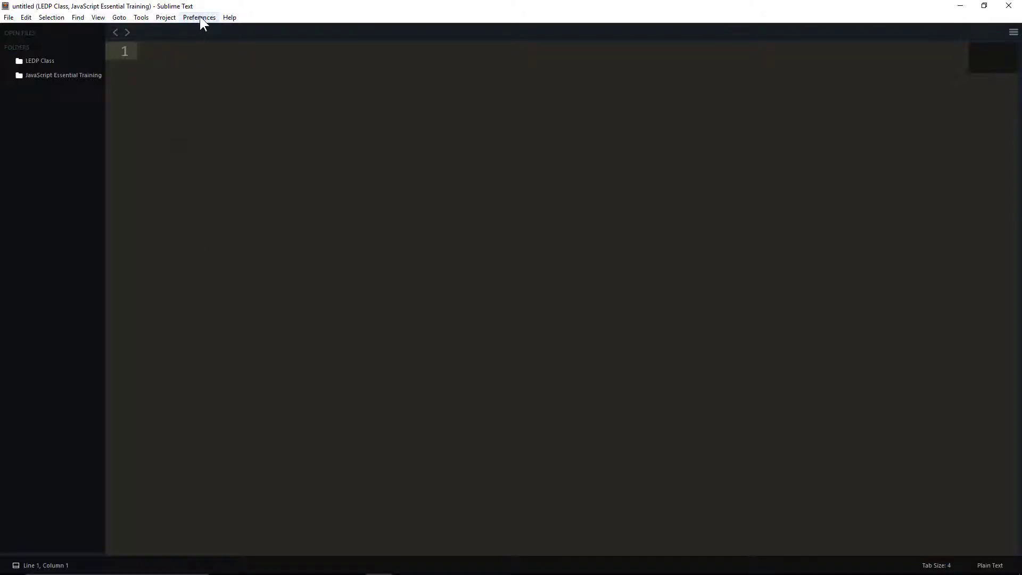
Step: Run Package Control's 'Install Package' command from the Preferences menu
click(200, 17)
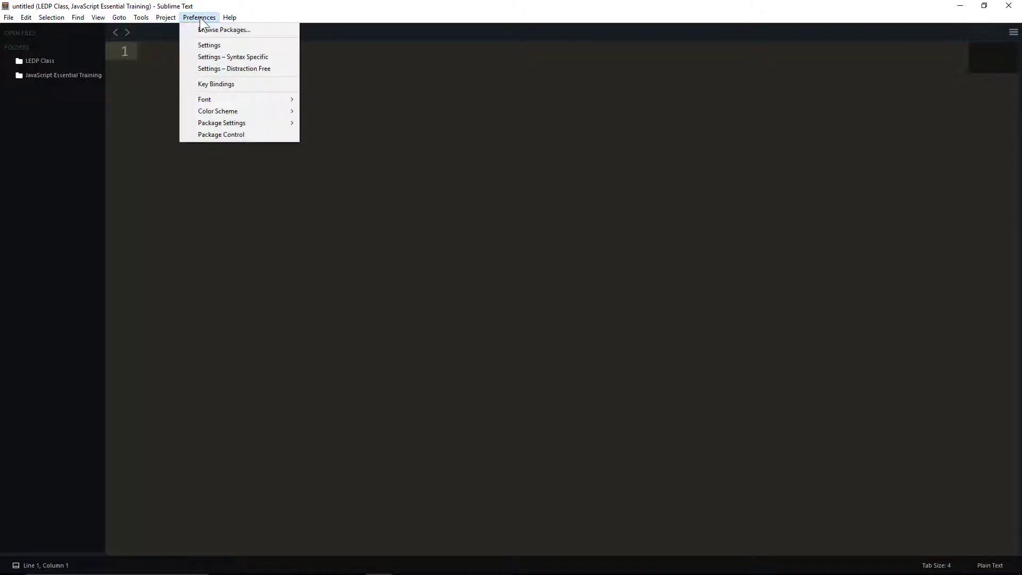
click(222, 134)
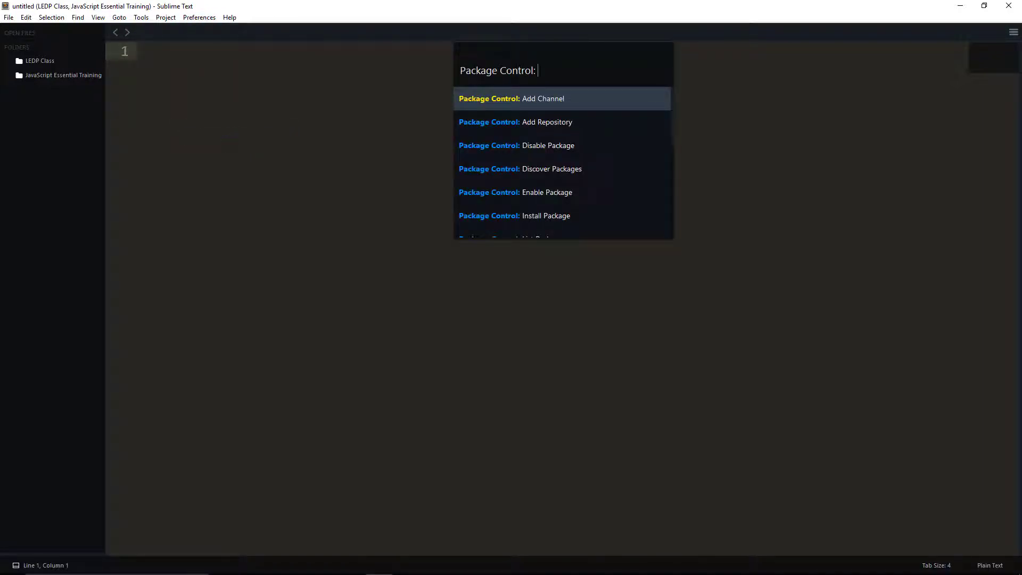
text(install )
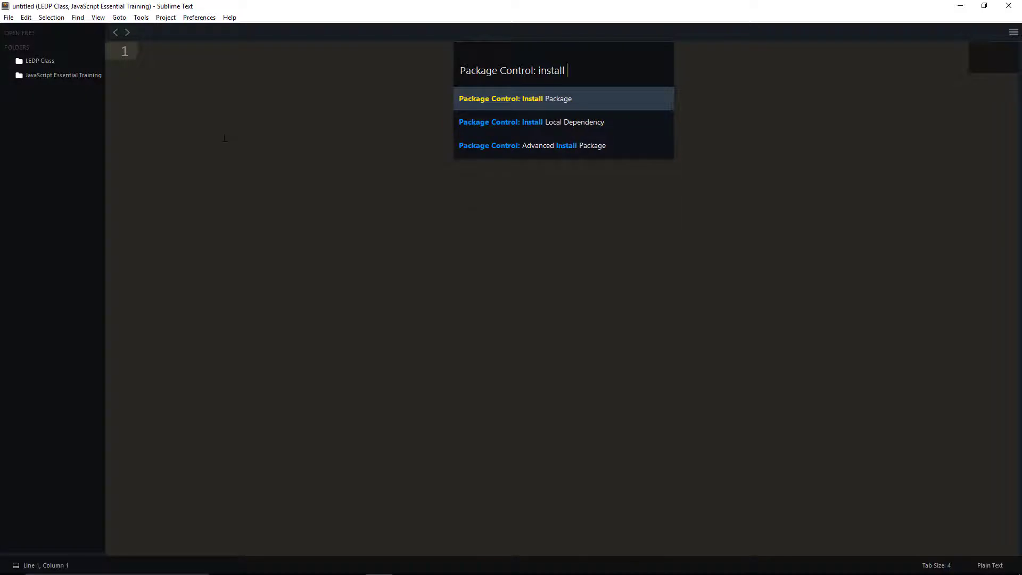
text(package)
key(Return)
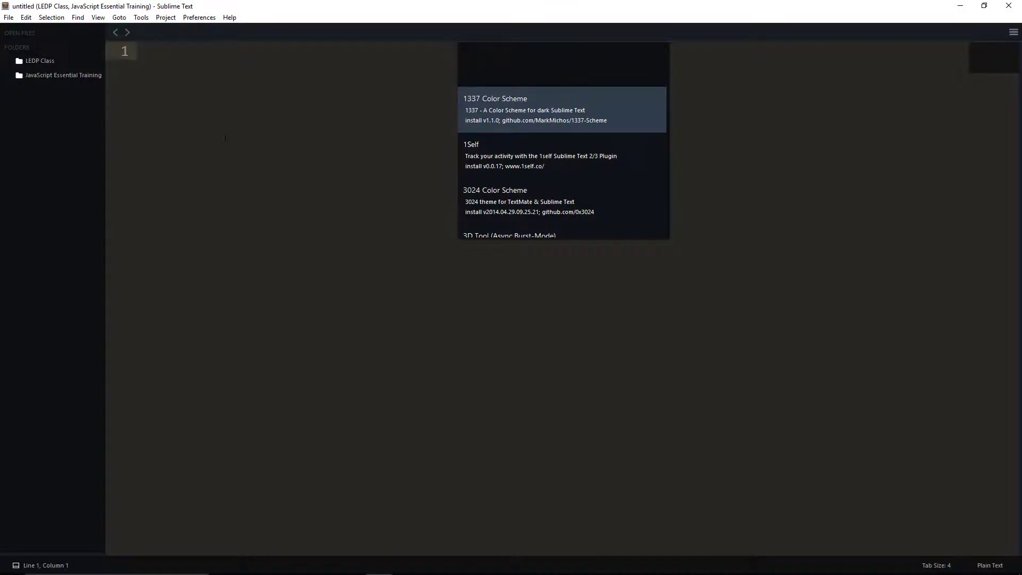
text(Bootstrap 4)
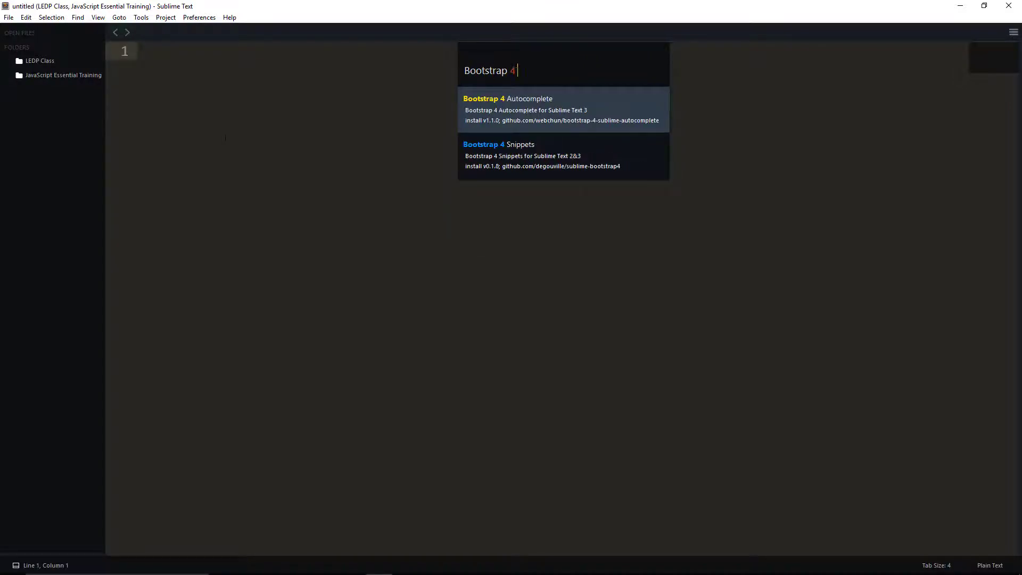
text( Autoco)
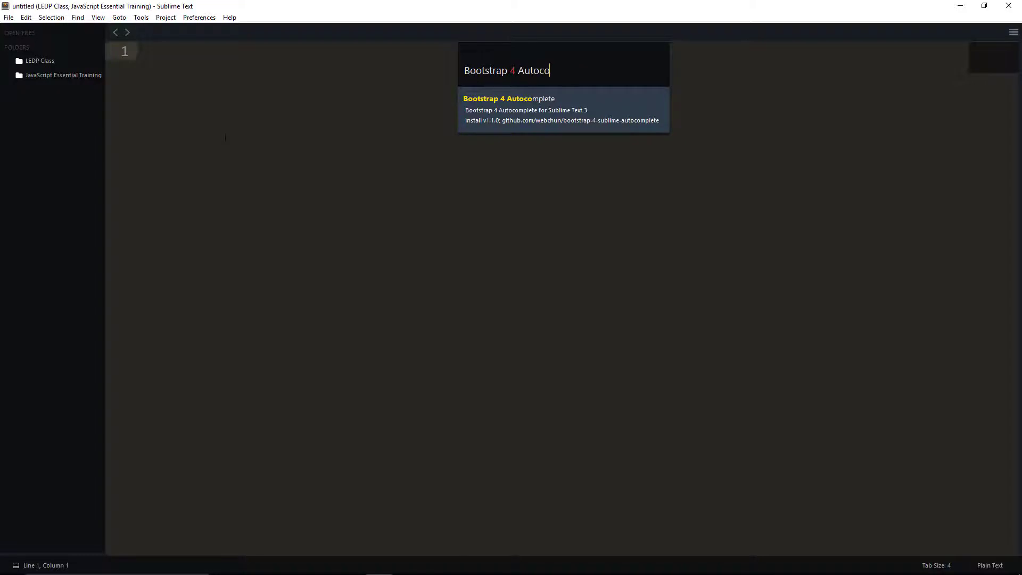
text(mplete)
Step: Install 'Bootstrap 4 Autocomplete' from the Package Control package list
key(Return)
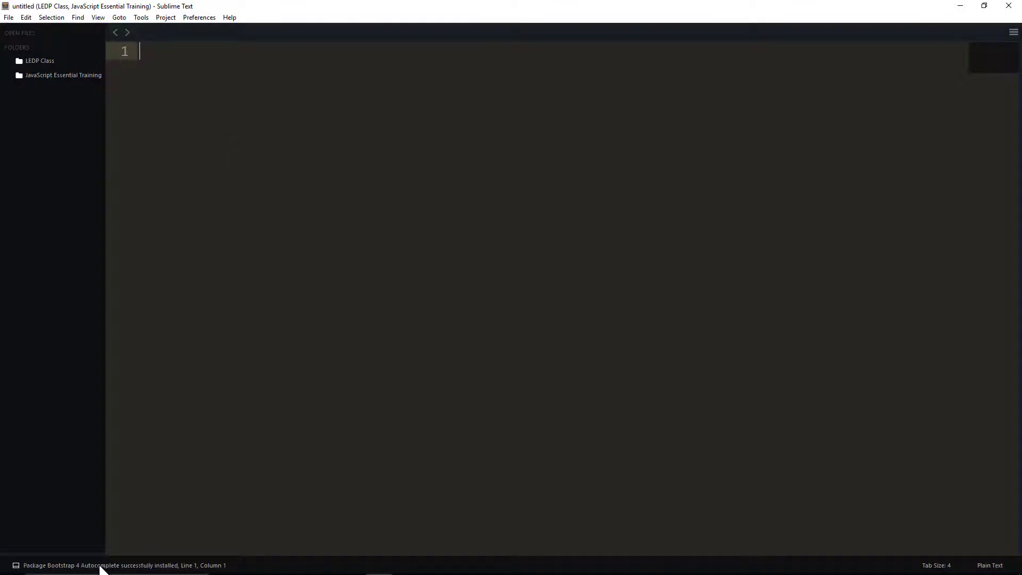
Step: Add the desktop Bootstrap folder to the project and open index.html at line 21
click(984, 6)
drag(19, 178, 231, 281)
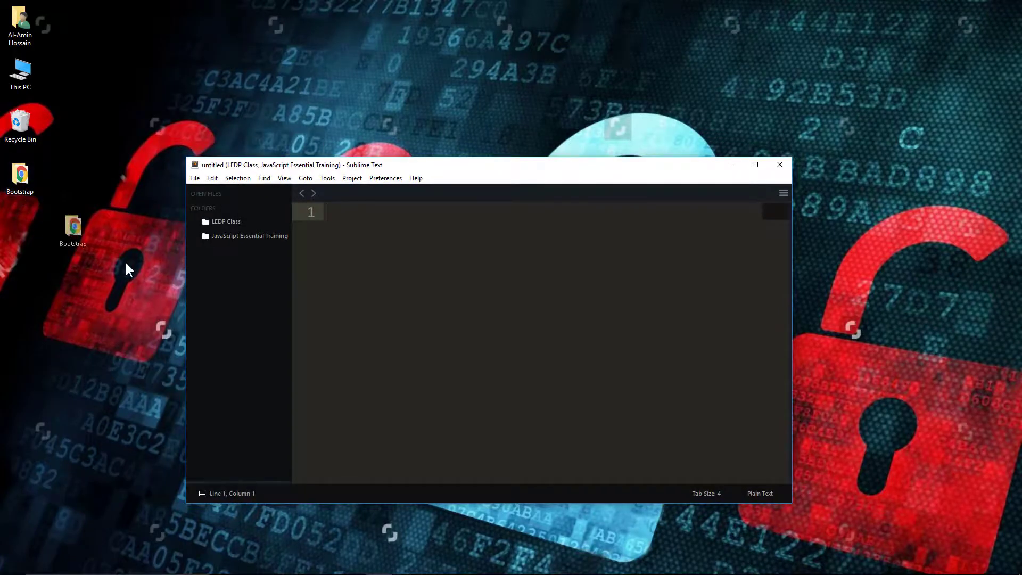
click(233, 323)
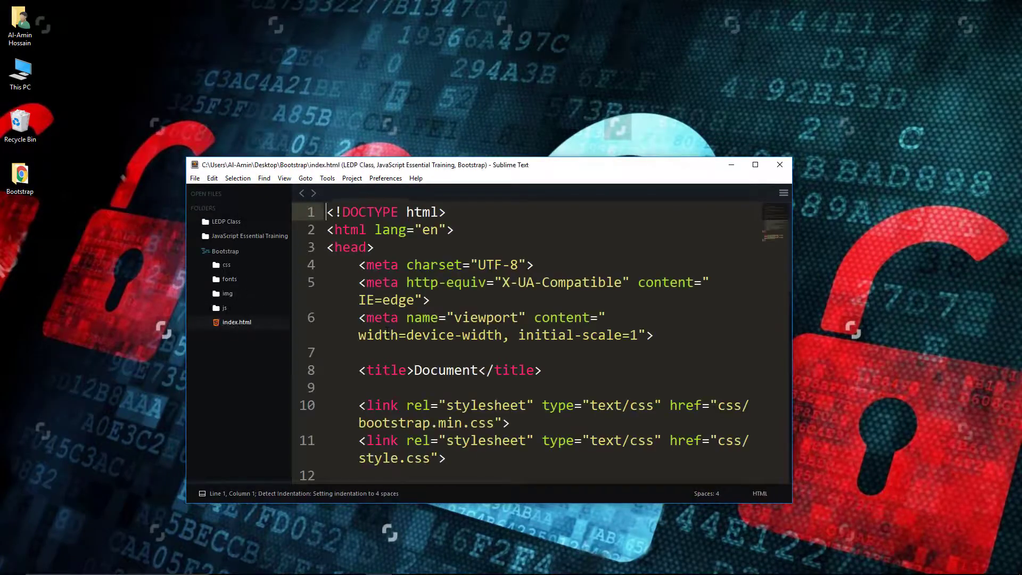
click(755, 165)
click(196, 402)
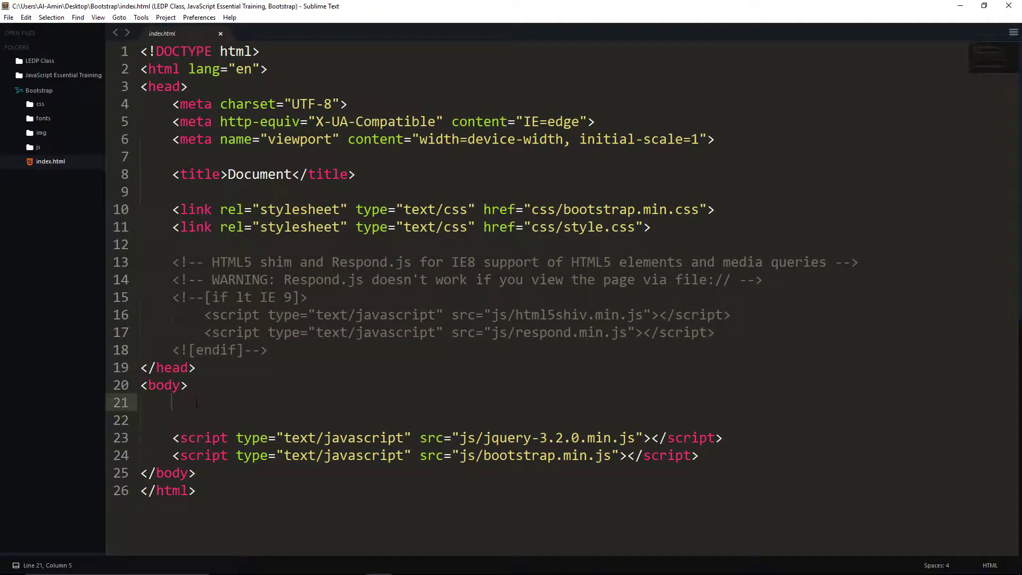
text(div)
Step: Create a div with the Bootstrap 4 'container' class using the autocomplete suggestion
key(Tab)
key(Up)
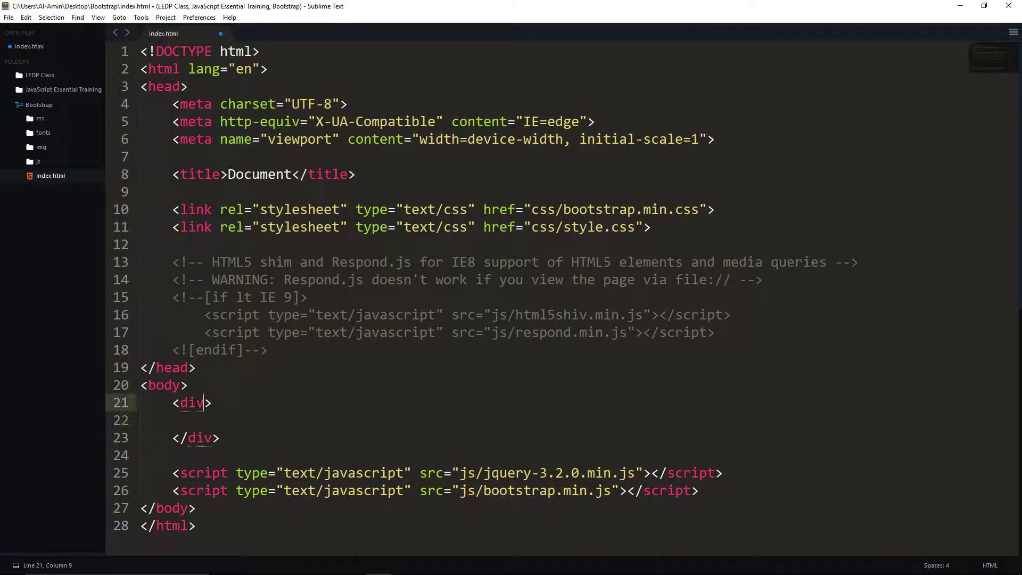
text(class="conta)
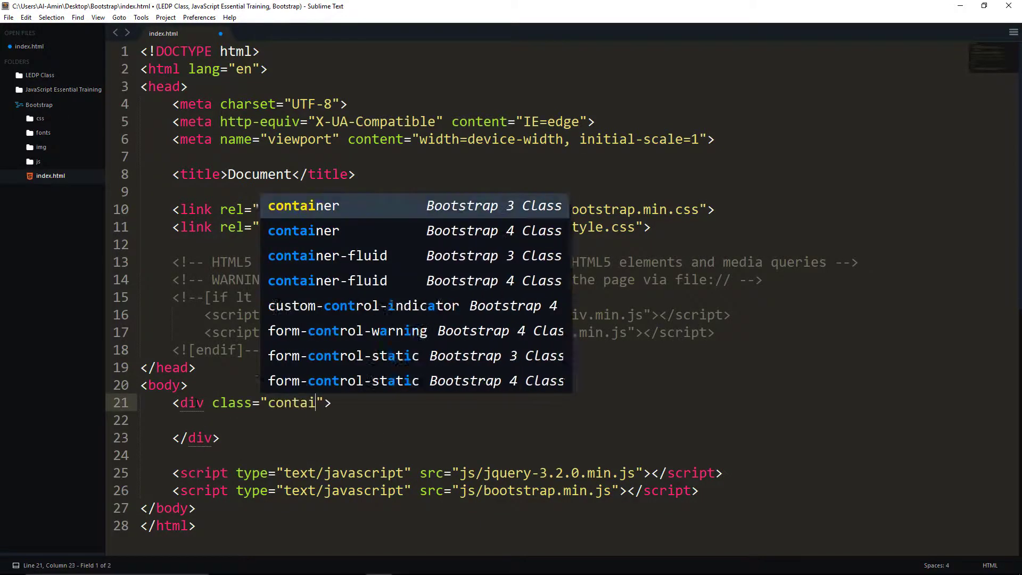
text(in)
key(Down)
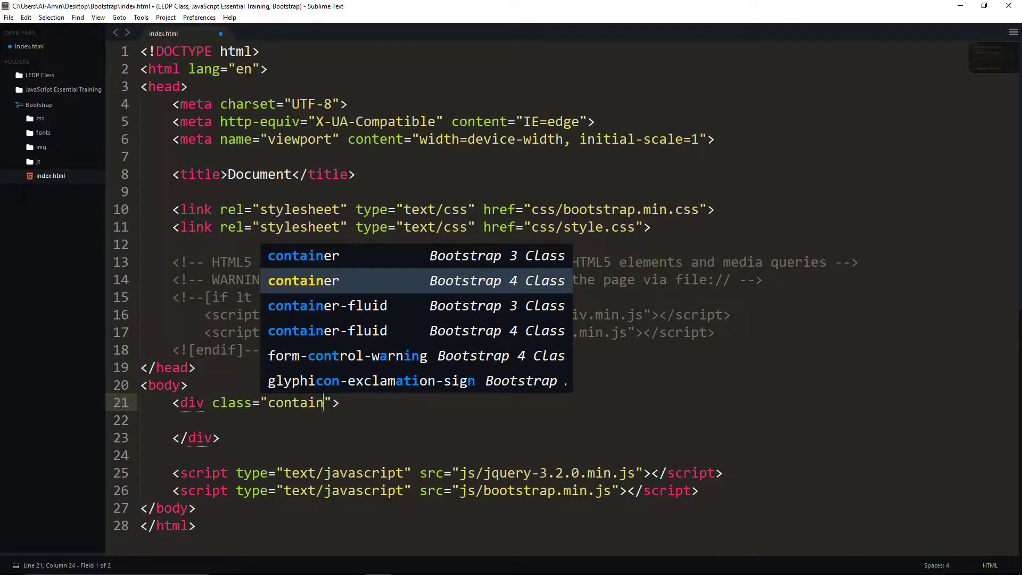
key(Return)
key(Down)
text(p)
key(Tab)
text(lore)
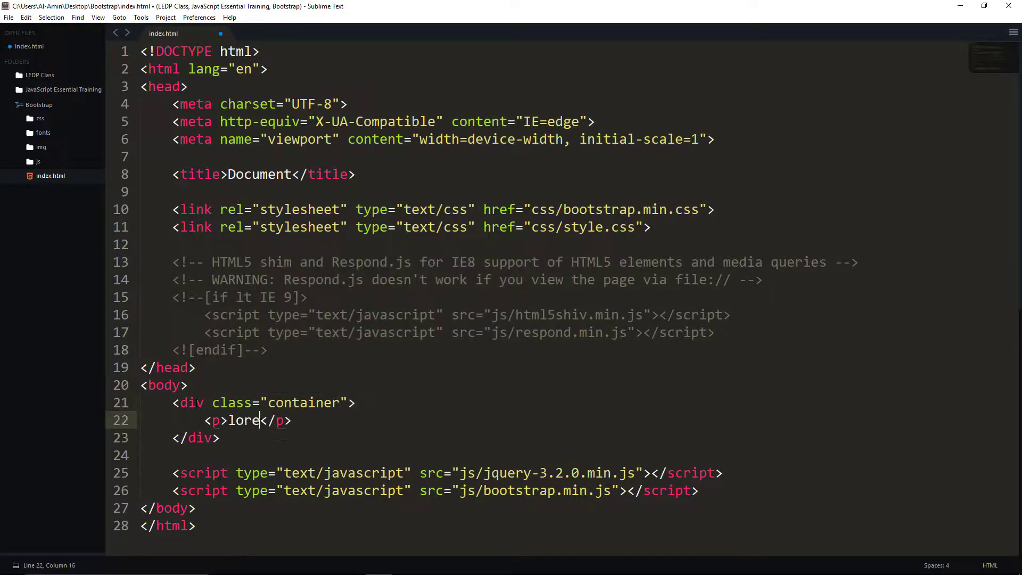
text(m500)
key(Tab)
key(ctrl+s)
scroll(197, 210, down, 6)
right_click(196, 211)
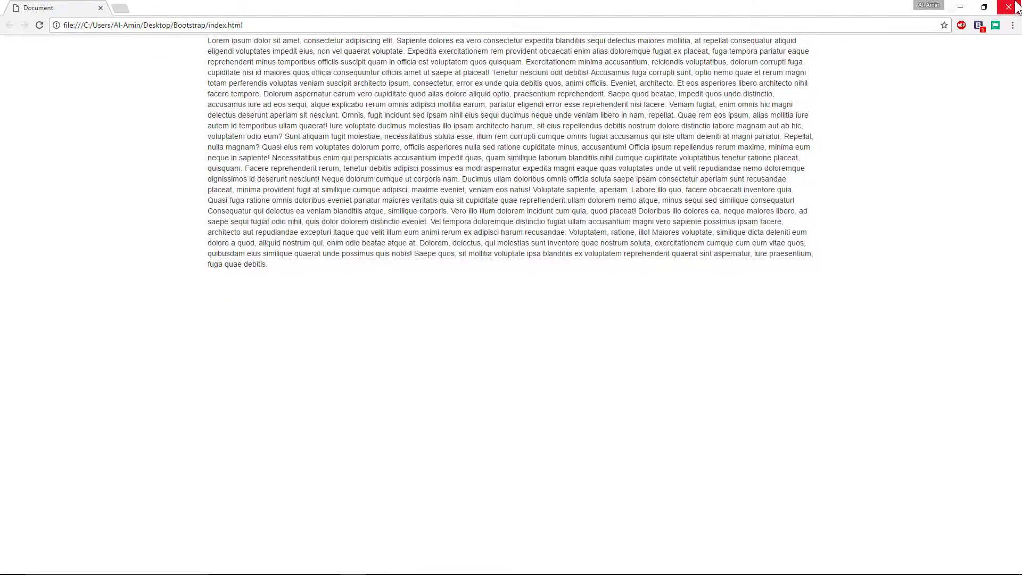
click(1009, 7)
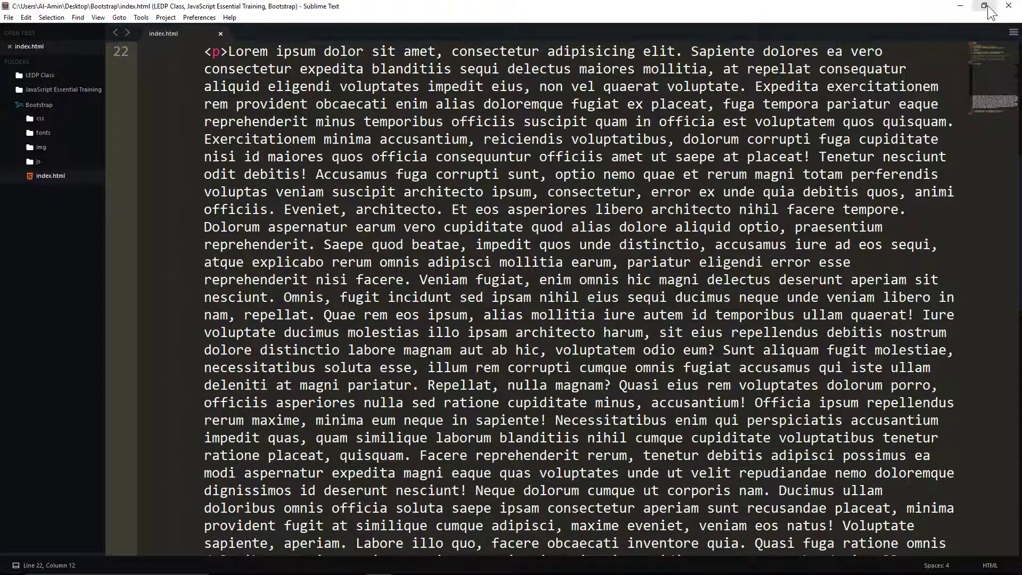